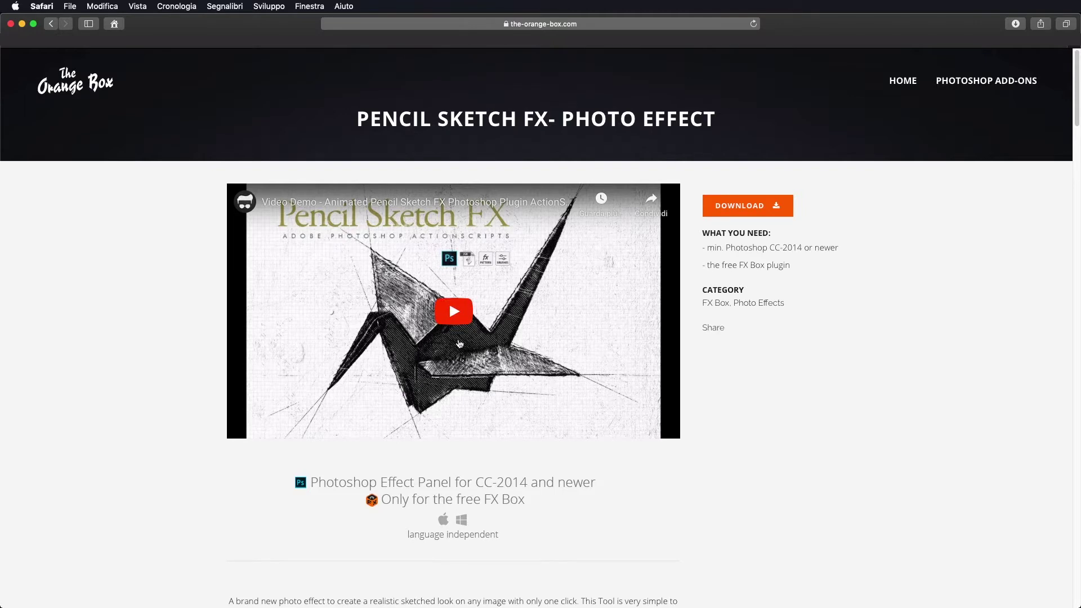
{"action": "scroll", "coordinate": [458, 340], "scroll_direction": "down", "scroll_amount": 10}
{"action": "scroll", "coordinate": [457, 340], "scroll_direction": "down", "scroll_amount": 10}
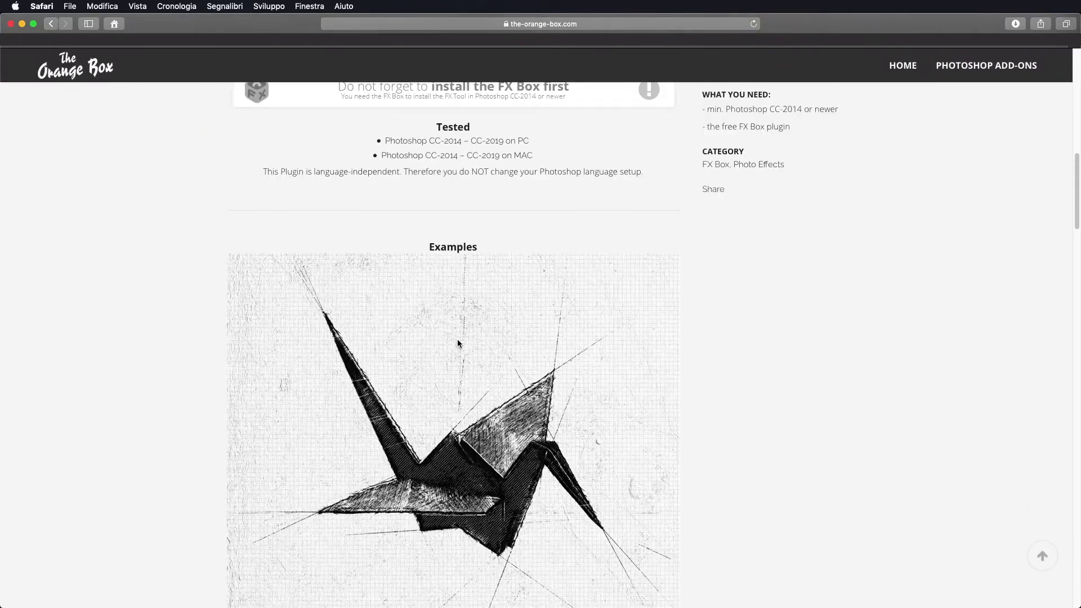
{"action": "scroll", "coordinate": [459, 344], "scroll_direction": "down", "scroll_amount": 10}
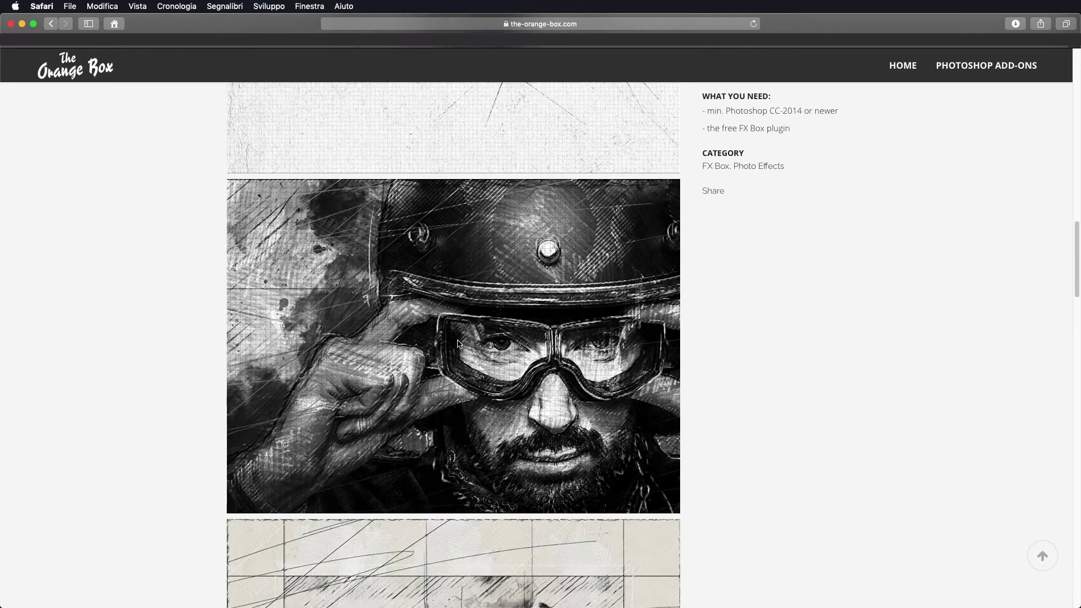
{"action": "scroll", "coordinate": [477, 331], "scroll_direction": "down", "scroll_amount": 5}
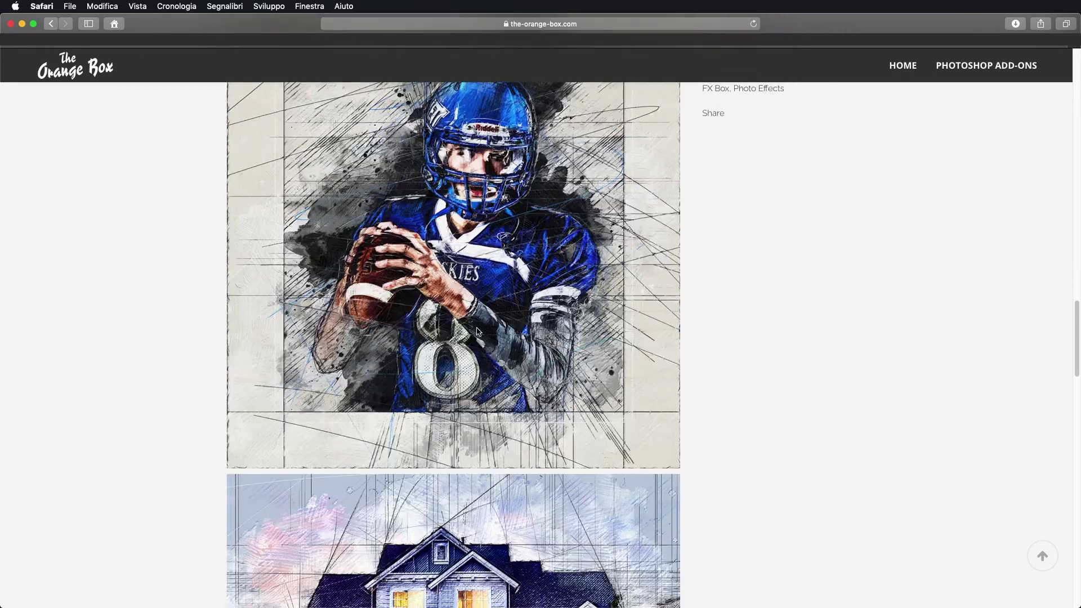
{"action": "scroll", "coordinate": [477, 334], "scroll_direction": "up", "scroll_amount": 15}
{"action": "scroll", "coordinate": [476, 337], "scroll_direction": "up", "scroll_amount": 3}
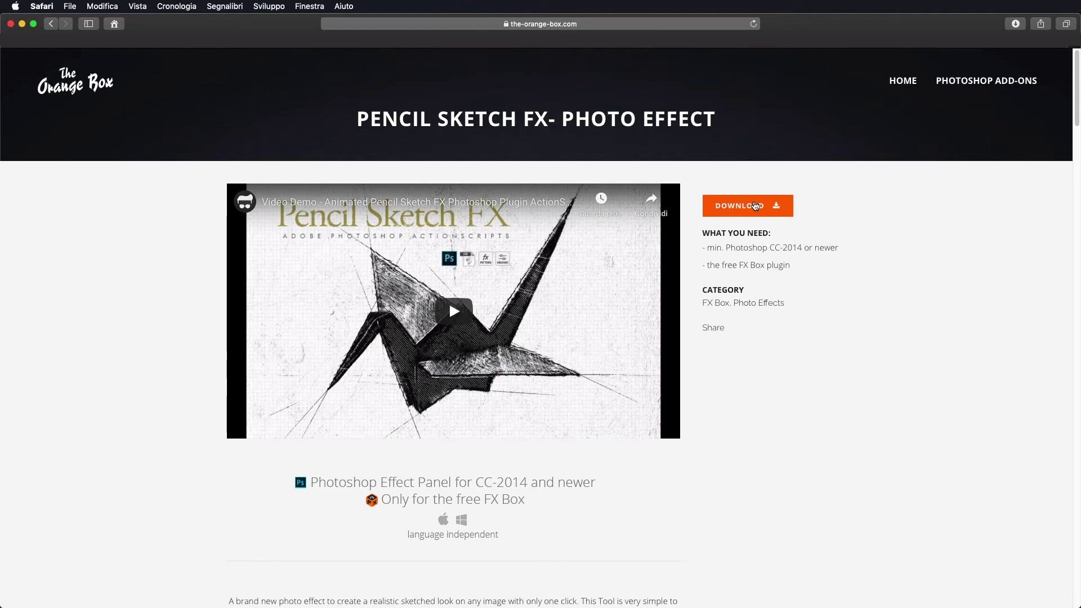
Open the $15 Pencil Sketch FX listing on GraphicRiver, then close it
{"action": "left_click", "coordinate": [755, 206]}
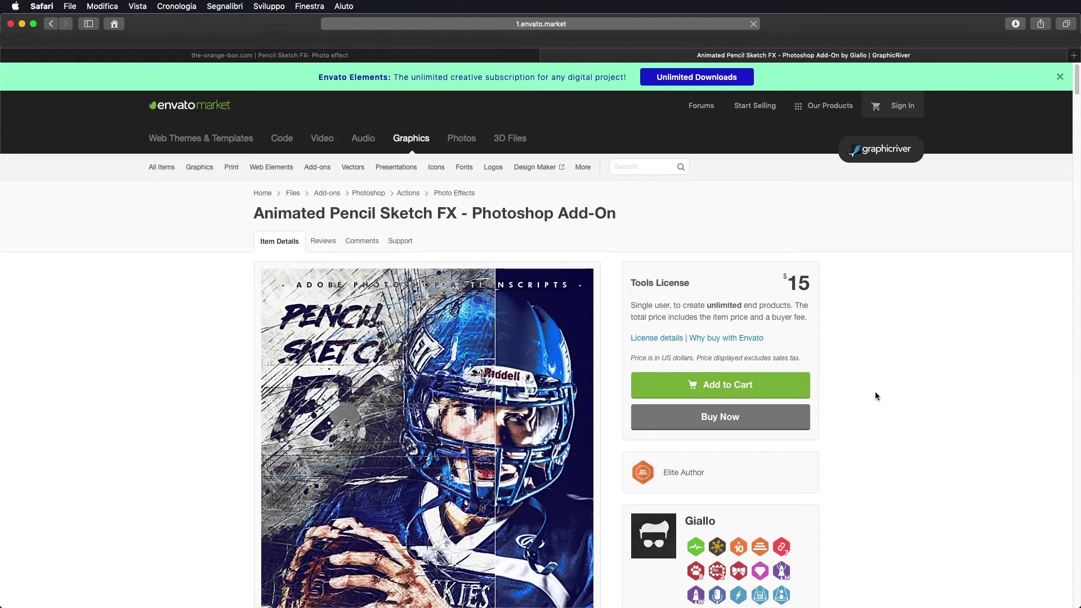
{"action": "left_click", "coordinate": [547, 55]}
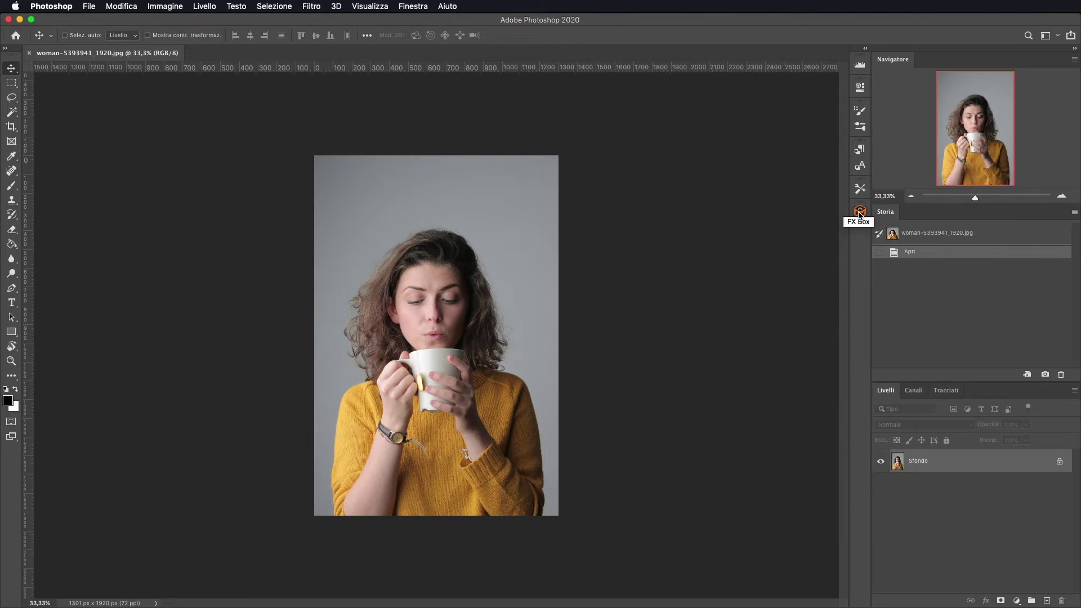
{"action": "left_click", "coordinate": [860, 213]}
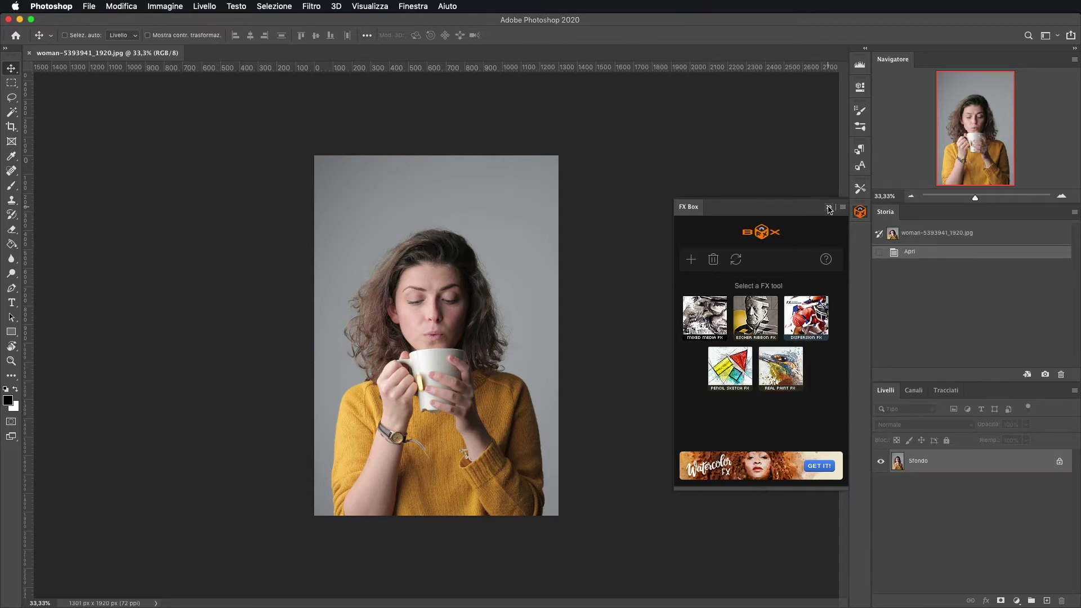
{"action": "left_click", "coordinate": [829, 209]}
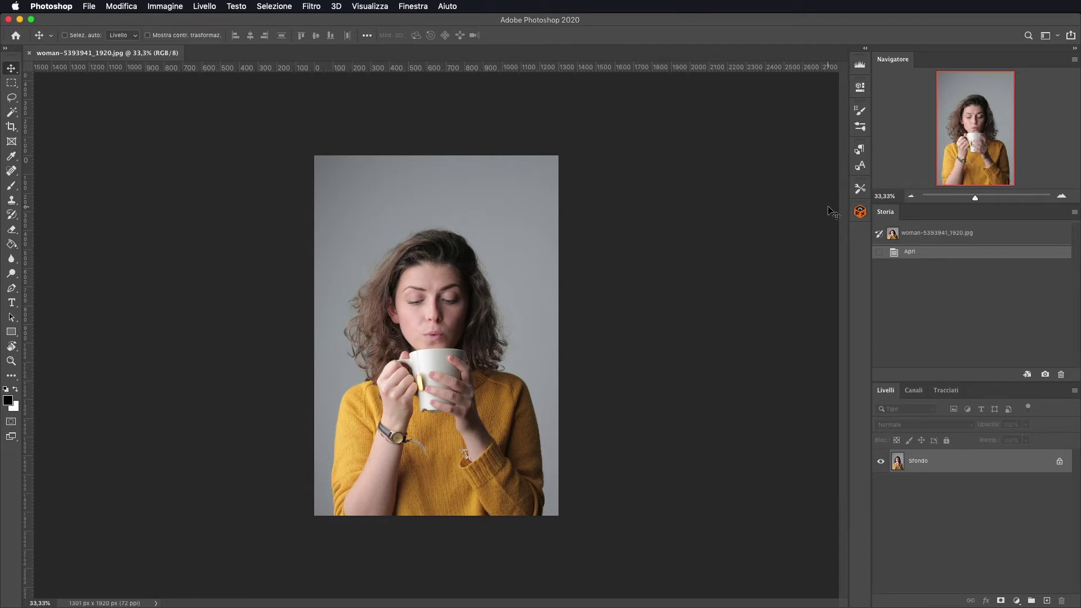
{"action": "left_click", "coordinate": [90, 7]}
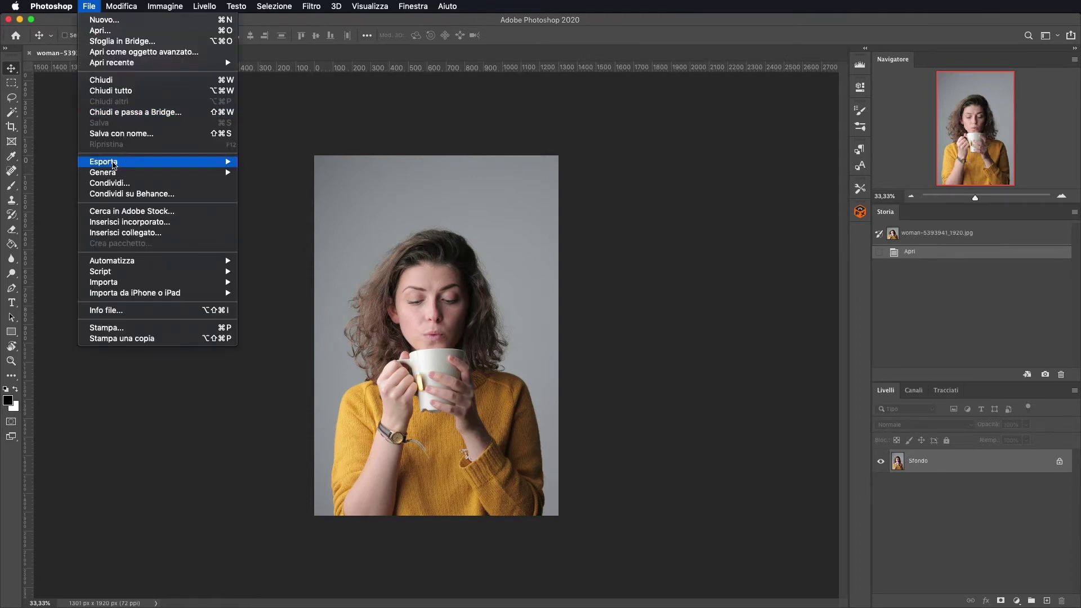
{"action": "mouse_move", "coordinate": [136, 276]}
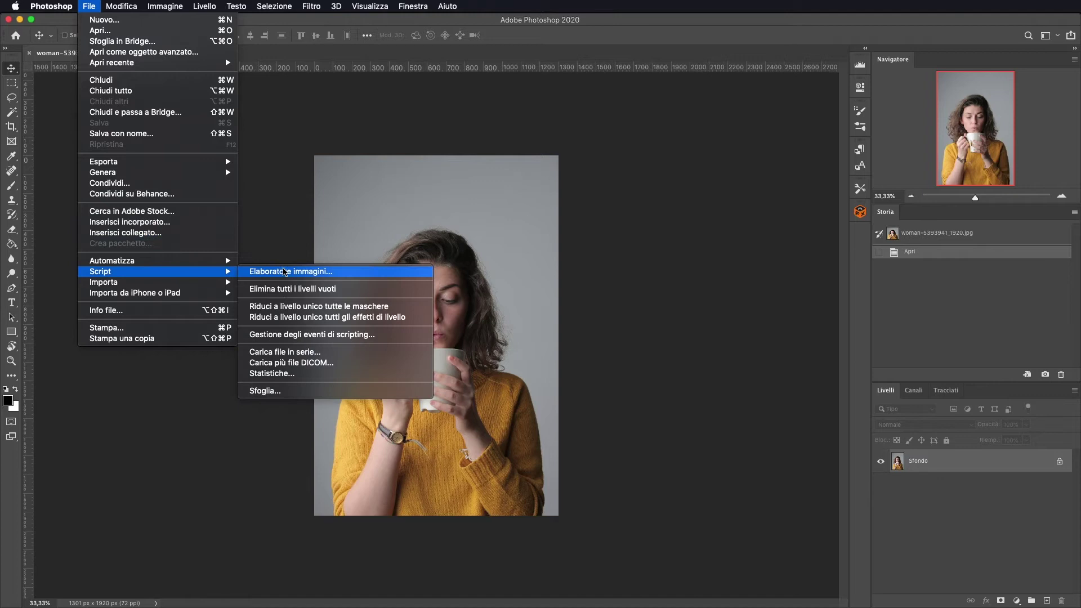
{"action": "left_click", "coordinate": [281, 390]}
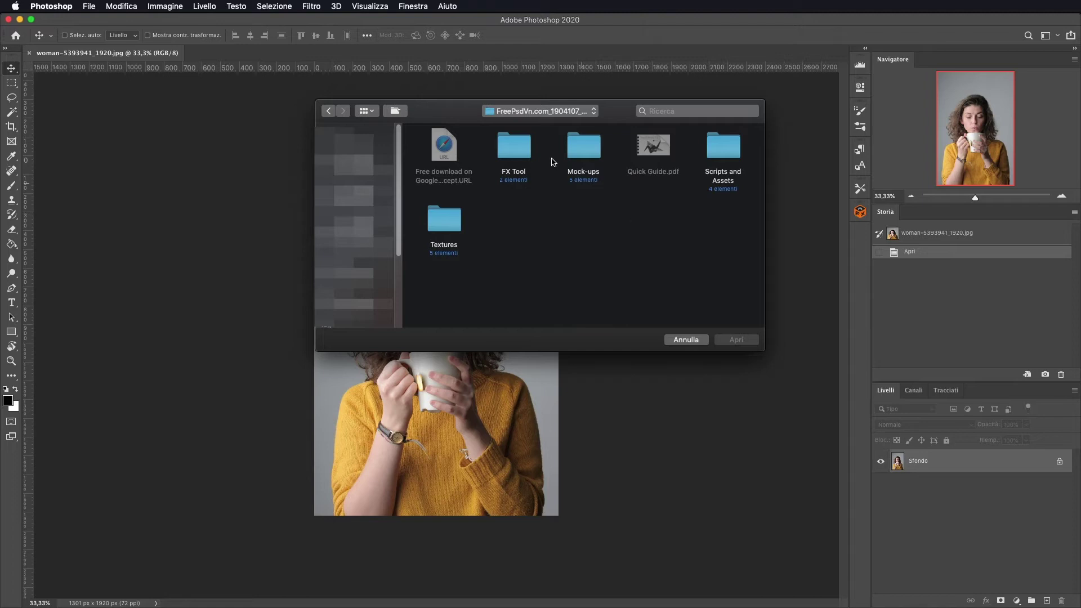
{"action": "double_click", "coordinate": [523, 149]}
{"action": "left_click", "coordinate": [498, 142]}
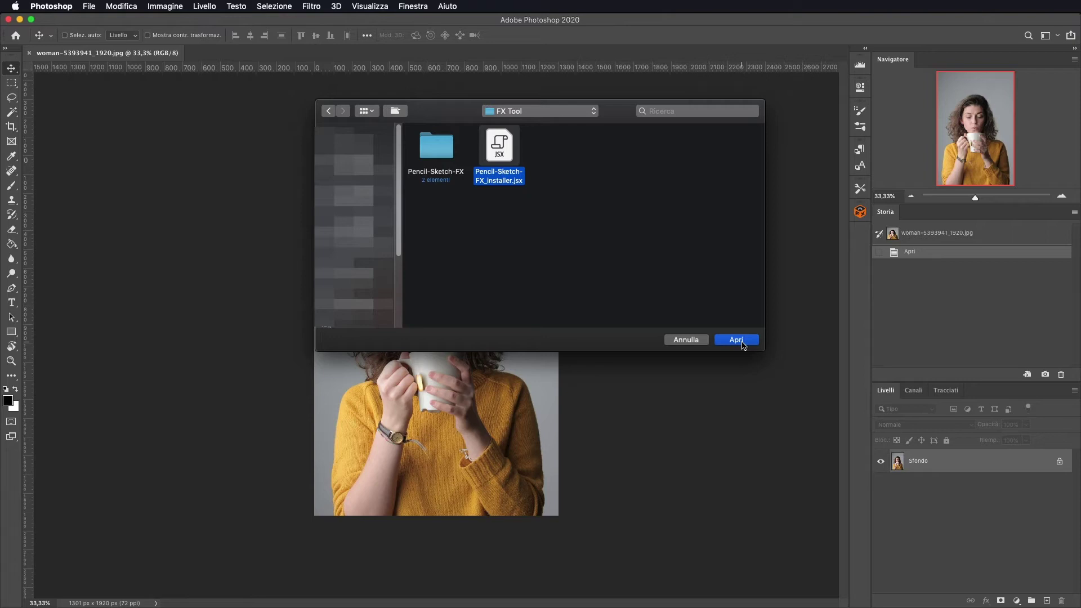
{"action": "left_click", "coordinate": [686, 340]}
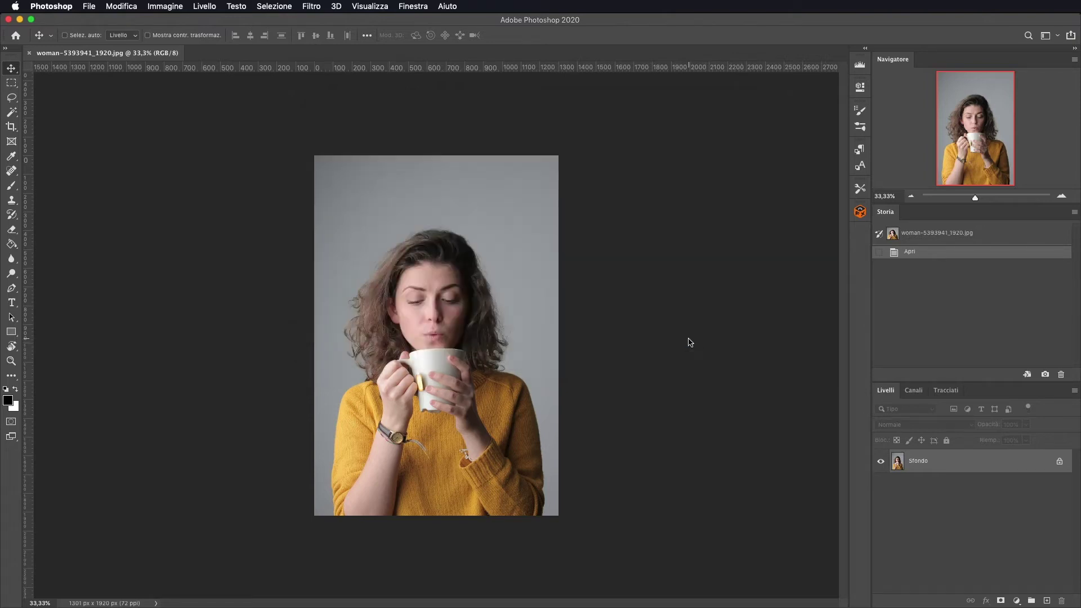
Open the FX Box panel and select the woman from head to yellow sweater with Quick Selection
{"action": "left_click", "coordinate": [860, 213]}
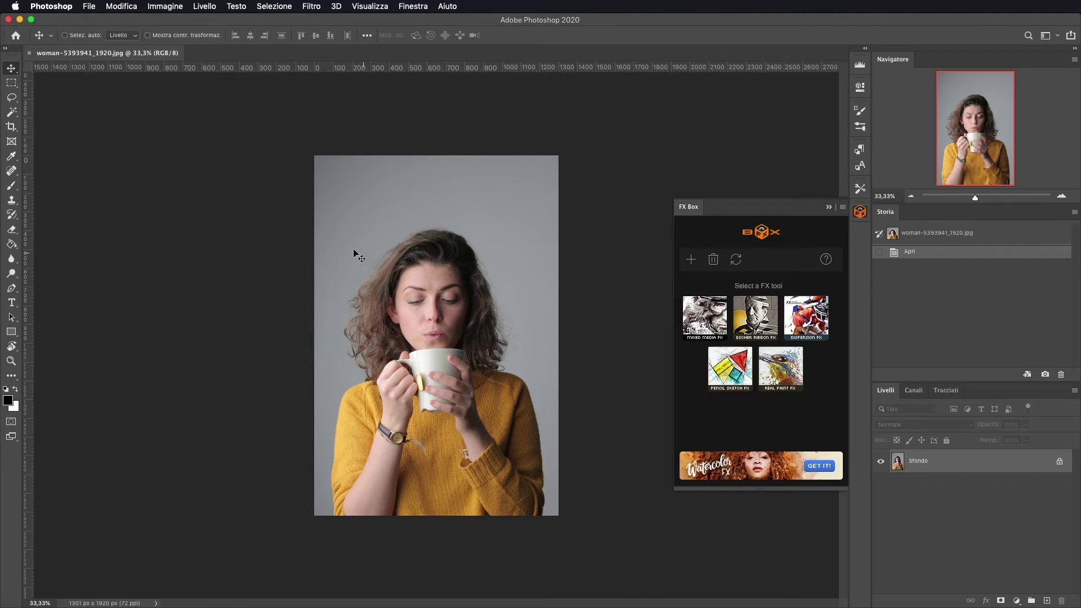
{"action": "left_click", "coordinate": [12, 99]}
{"action": "left_click", "coordinate": [11, 112]}
{"action": "left_click", "coordinate": [63, 135]}
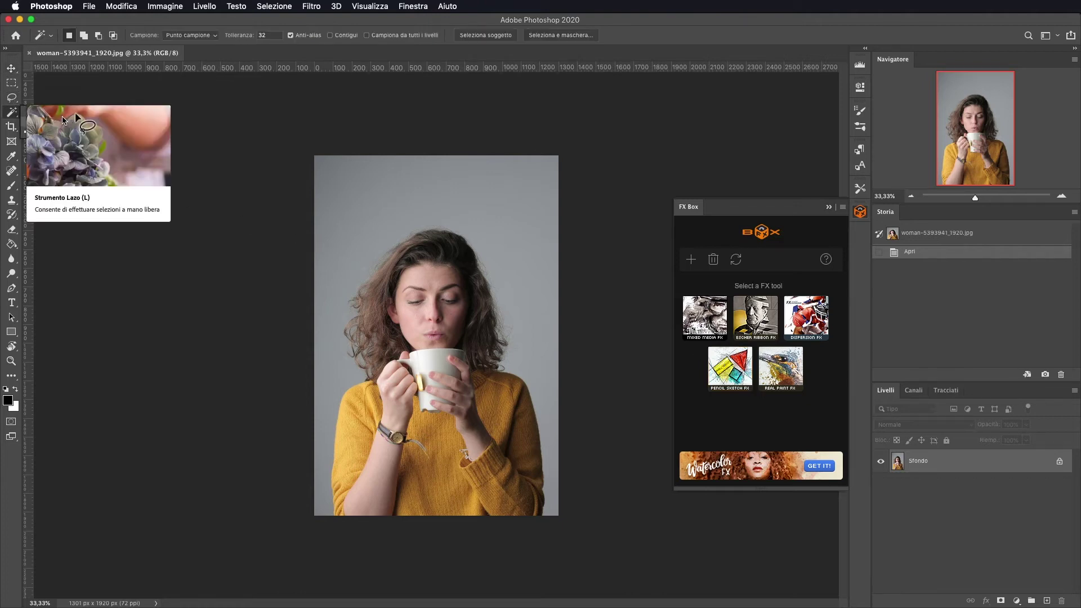
{"action": "left_click", "coordinate": [12, 112]}
{"action": "left_click", "coordinate": [72, 126]}
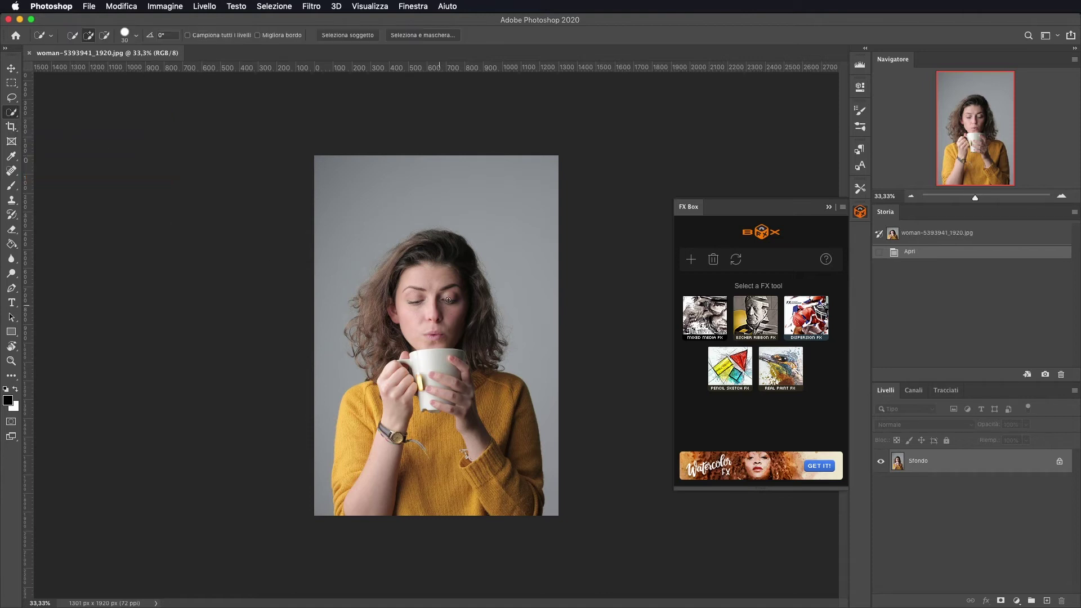
{"action": "mouse_move", "coordinate": [434, 237]}
{"action": "left_mouse_down"}
{"action": "mouse_move", "coordinate": [403, 252]}
{"action": "mouse_move", "coordinate": [360, 320]}
{"action": "mouse_move", "coordinate": [386, 376]}
{"action": "mouse_move", "coordinate": [442, 377]}
{"action": "mouse_move", "coordinate": [457, 311]}
{"action": "left_mouse_up"}
{"action": "left_click_drag", "start_coordinate": [396, 257], "coordinate": [371, 280]}
{"action": "mouse_move", "coordinate": [360, 427]}
{"action": "left_mouse_down"}
{"action": "mouse_move", "coordinate": [351, 493]}
{"action": "mouse_move", "coordinate": [418, 442]}
{"action": "mouse_move", "coordinate": [448, 474]}
{"action": "mouse_move", "coordinate": [446, 410]}
{"action": "mouse_move", "coordinate": [506, 411]}
{"action": "left_mouse_up"}
{"action": "left_click_drag", "start_coordinate": [480, 455], "coordinate": [482, 453]}
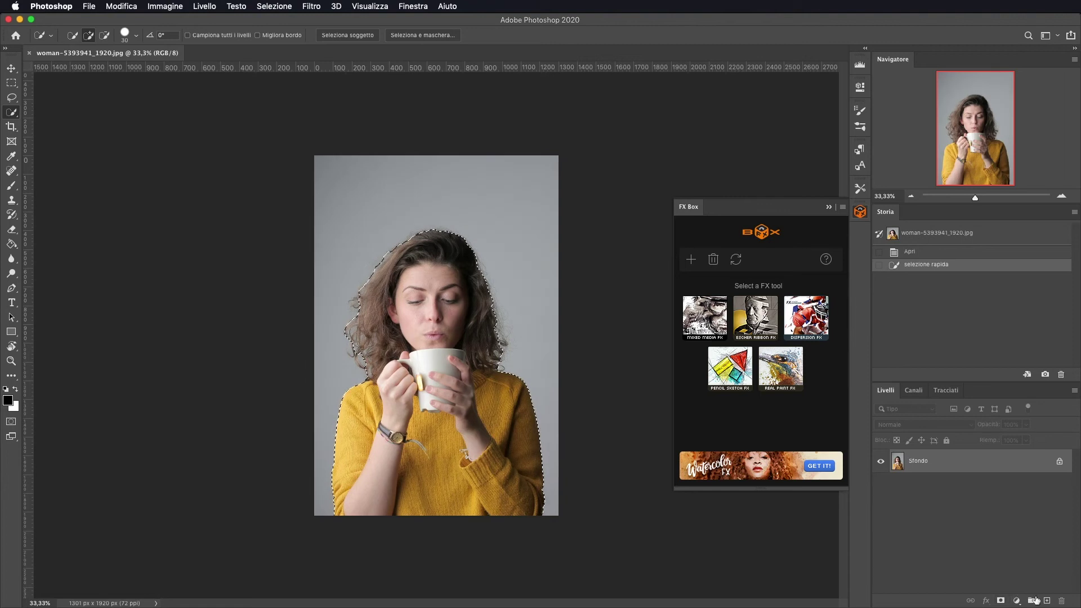
Fill the woman's selection with white on a new empty layer
{"action": "left_click", "coordinate": [1047, 600]}
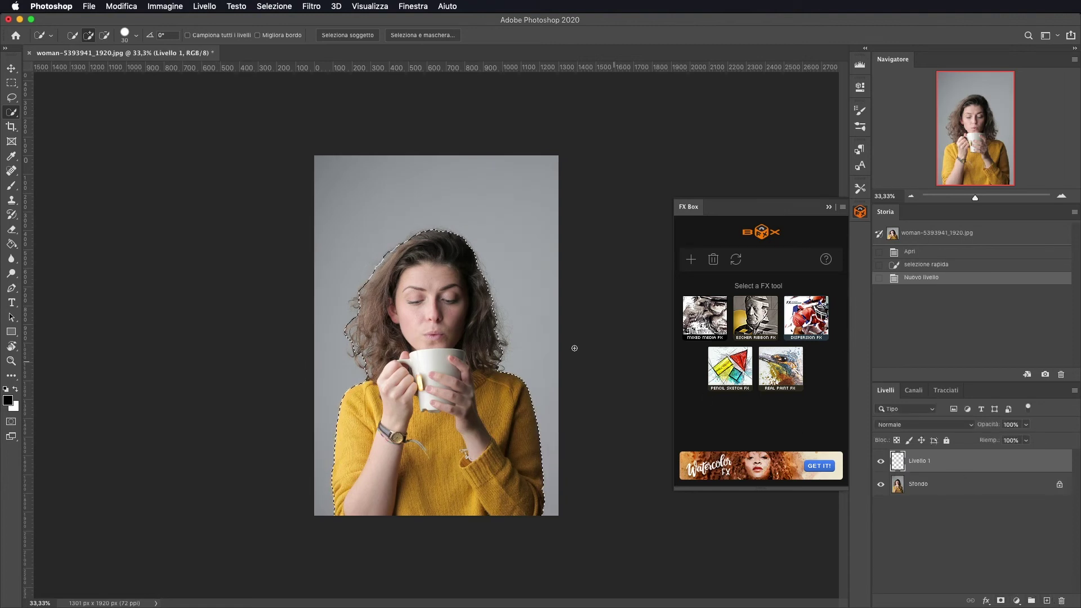
{"action": "left_click", "coordinate": [12, 245]}
{"action": "left_click", "coordinate": [15, 388]}
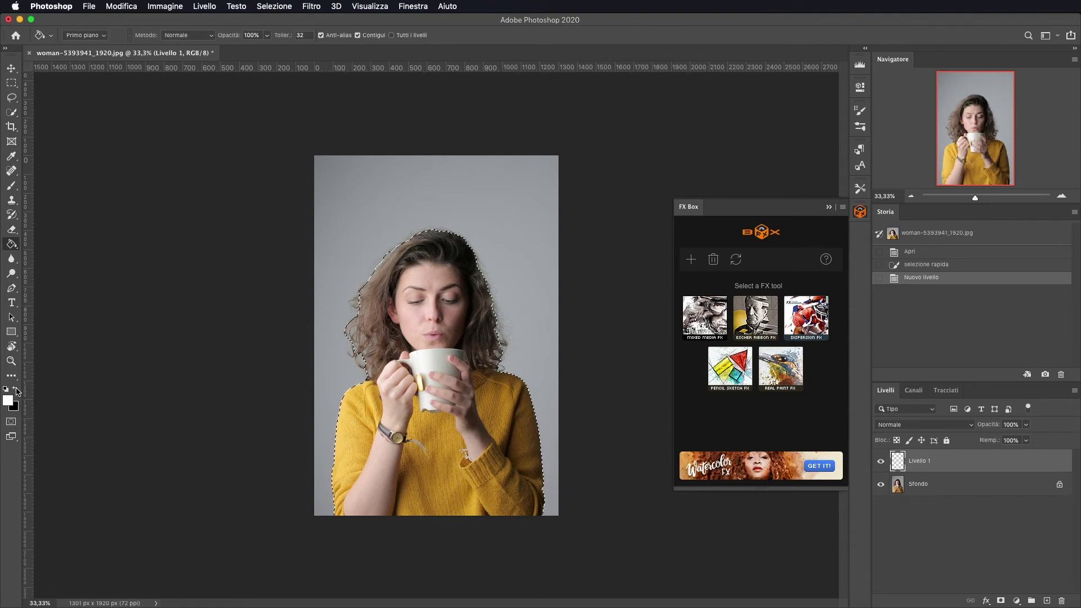
{"action": "left_click", "coordinate": [470, 332]}
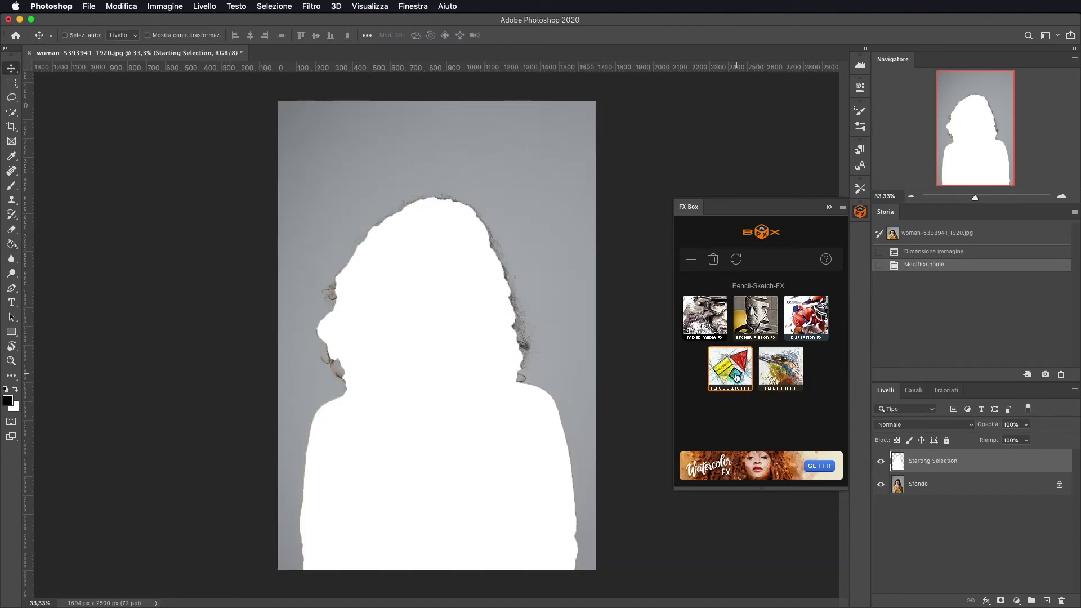
Apply Pencil Sketch FX to the photo, generating Essential, Abstract, Antique and Normal layers
{"action": "left_click", "coordinate": [728, 376]}
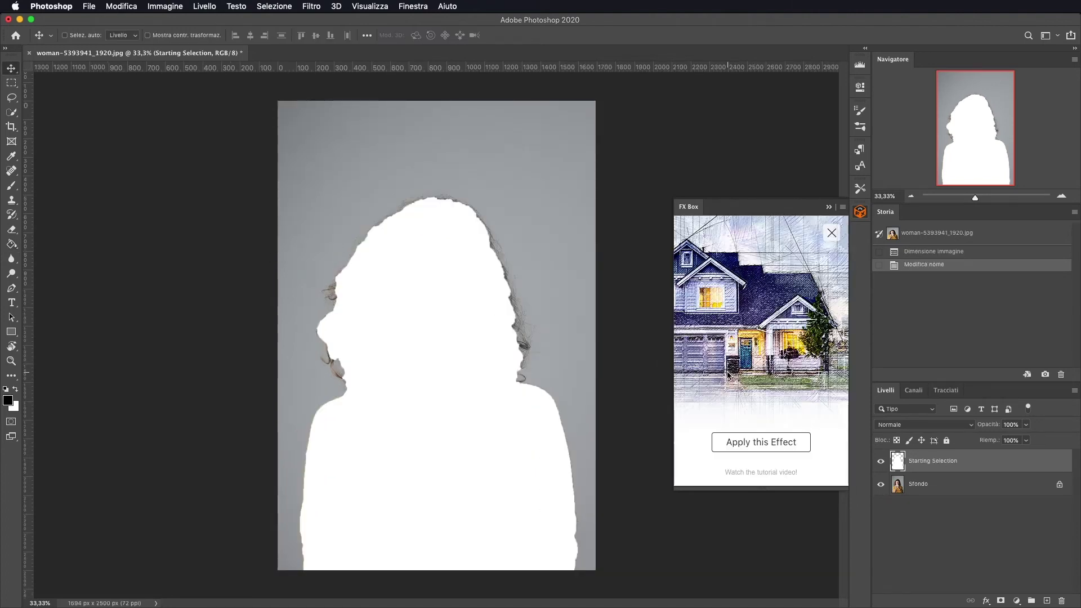
{"action": "left_click", "coordinate": [735, 444]}
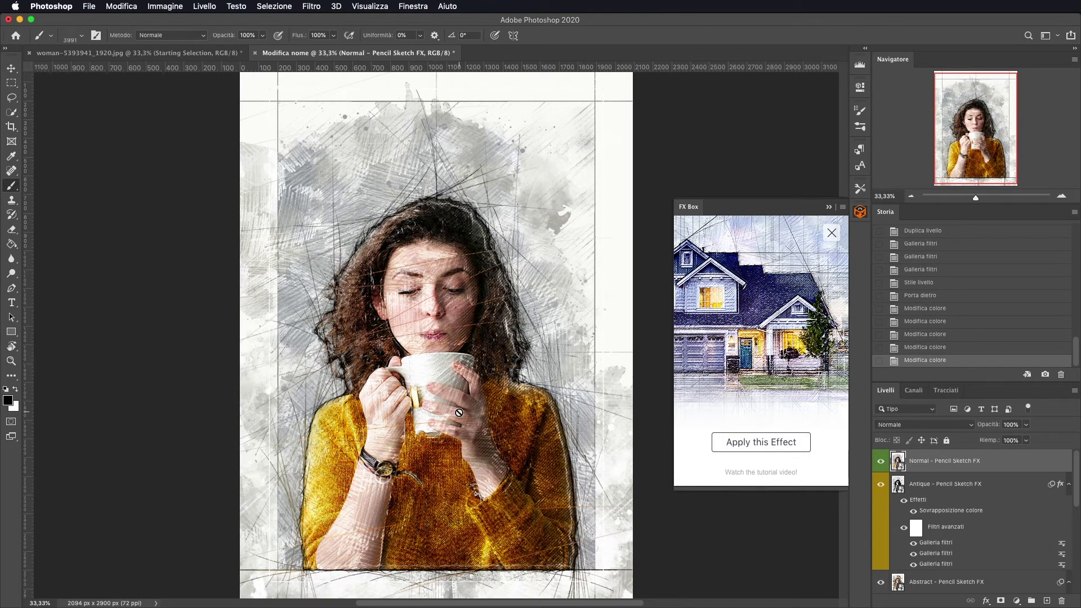
{"action": "left_click", "coordinate": [12, 68]}
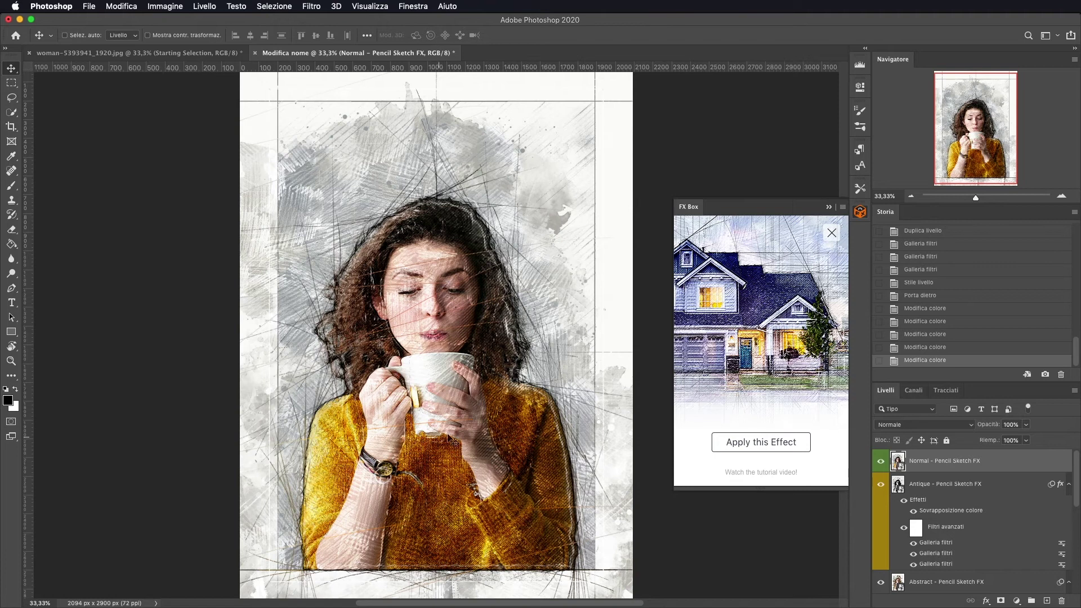
{"action": "left_click", "coordinate": [881, 463]}
{"action": "left_click", "coordinate": [881, 462]}
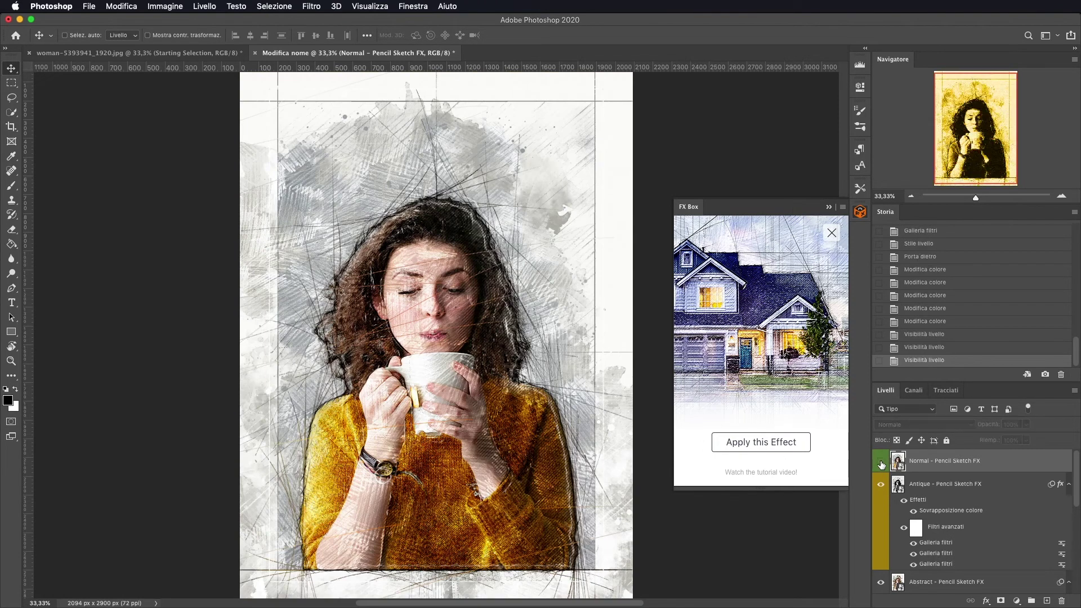
{"action": "left_click", "coordinate": [881, 463]}
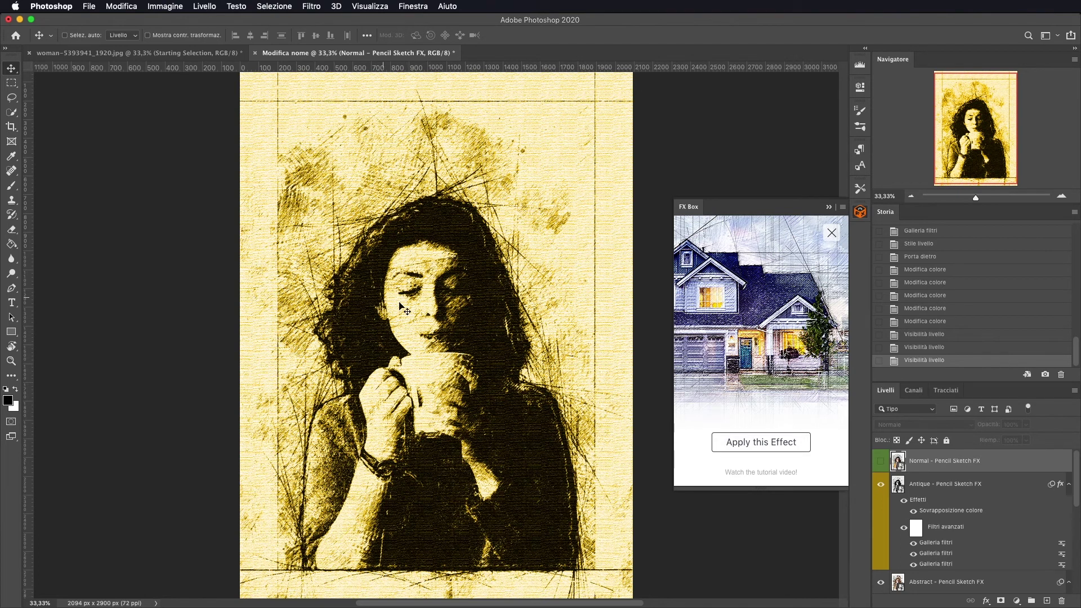
{"action": "left_click", "coordinate": [881, 461]}
{"action": "scroll", "coordinate": [889, 484], "scroll_direction": "down", "scroll_amount": 10}
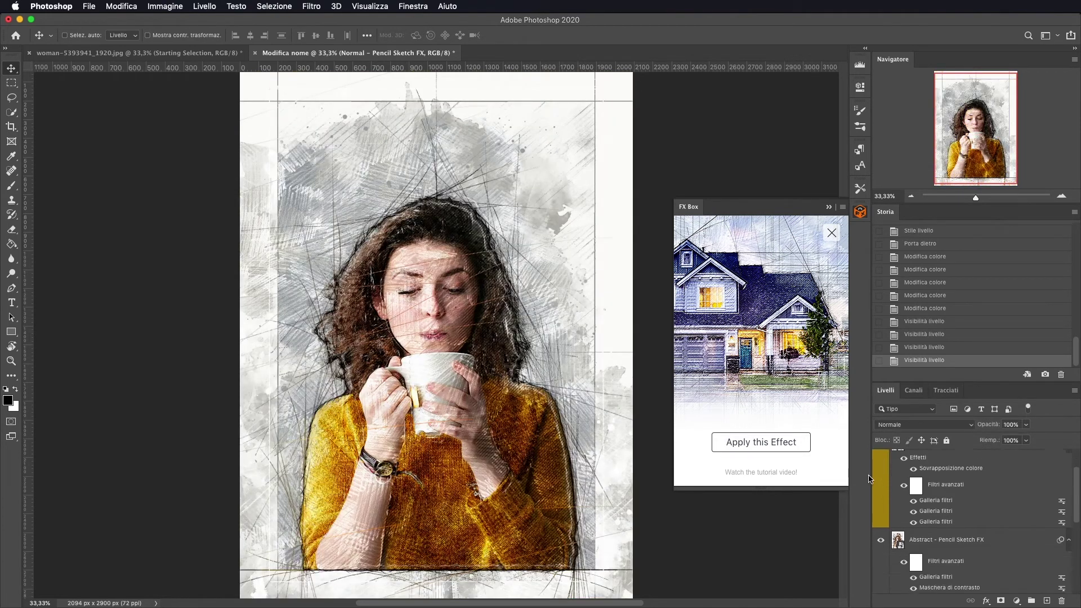
{"action": "scroll", "coordinate": [950, 535], "scroll_direction": "up", "scroll_amount": 10}
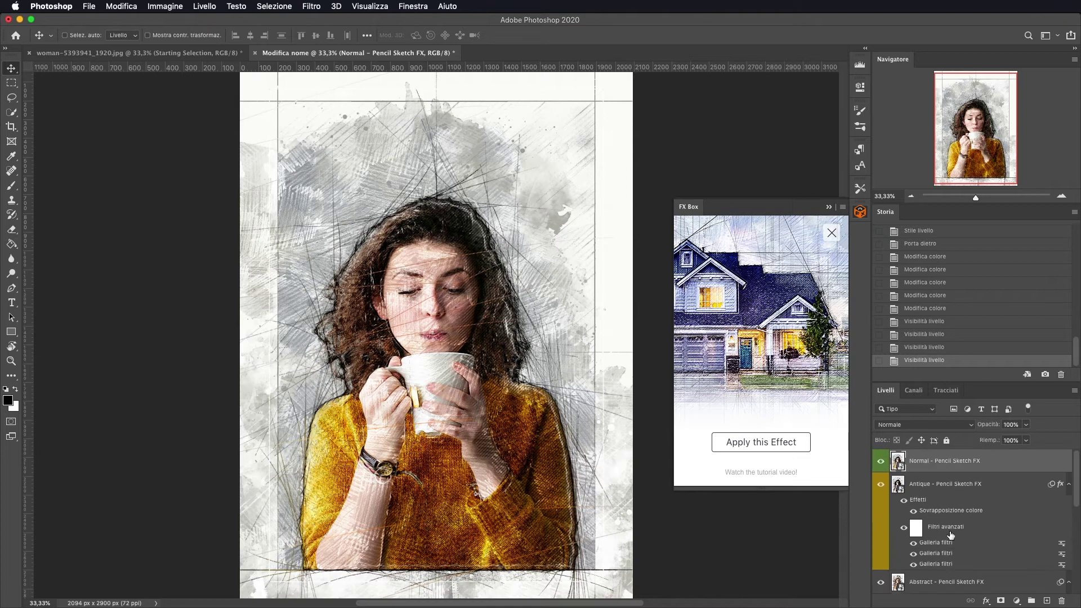
{"action": "left_click", "coordinate": [881, 484]}
{"action": "left_click", "coordinate": [879, 463]}
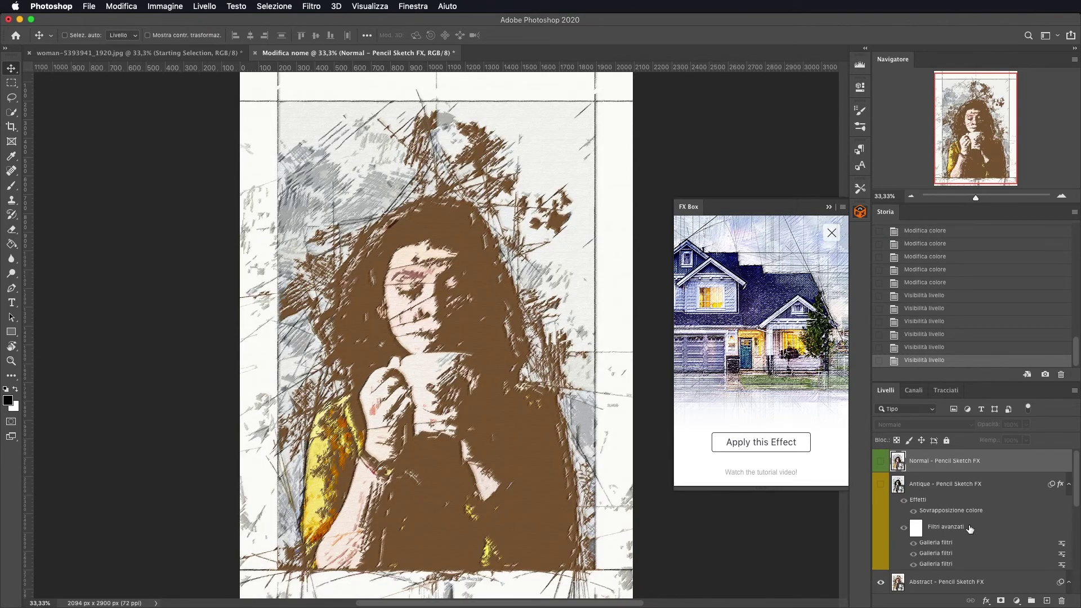
{"action": "scroll", "coordinate": [912, 491], "scroll_direction": "down", "scroll_amount": 6}
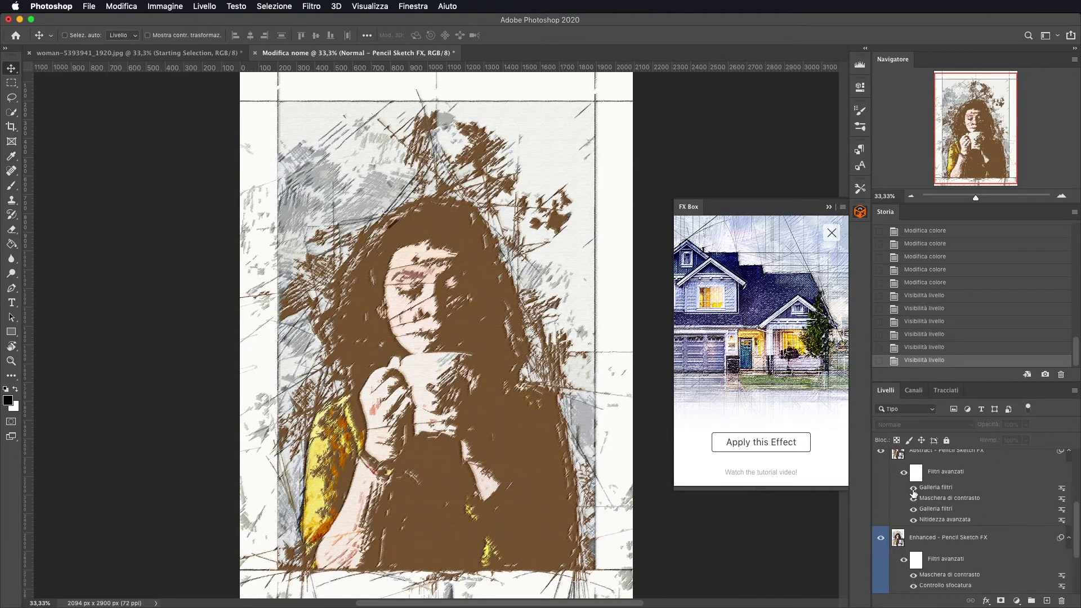
{"action": "left_click", "coordinate": [880, 453]}
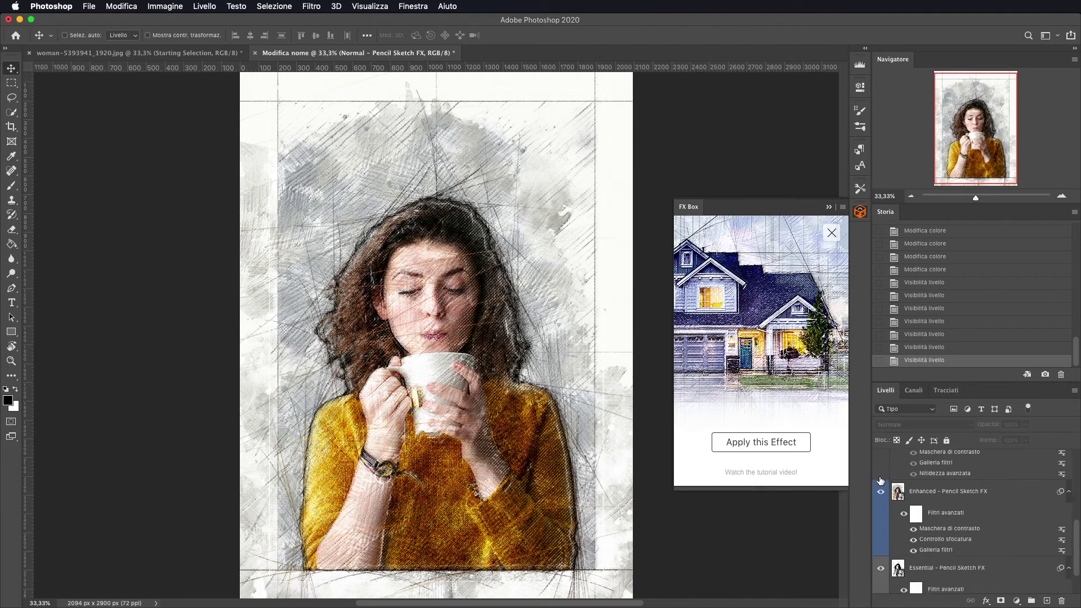
{"action": "scroll", "coordinate": [881, 476], "scroll_direction": "down", "scroll_amount": 2}
{"action": "left_click", "coordinate": [880, 493]}
{"action": "scroll", "coordinate": [881, 496], "scroll_direction": "down", "scroll_amount": 2}
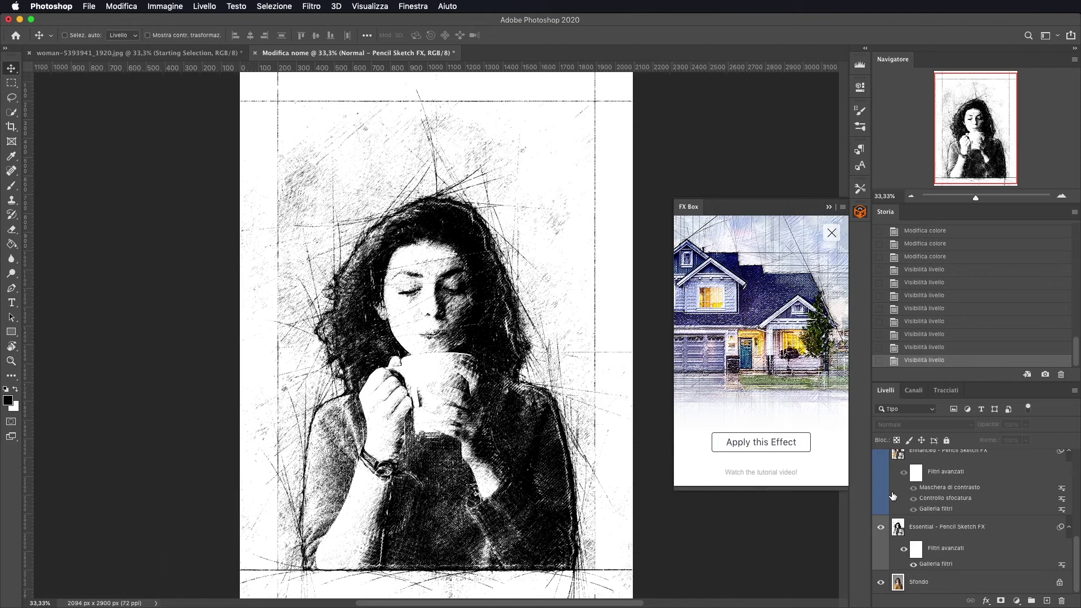
{"action": "left_click", "coordinate": [881, 527]}
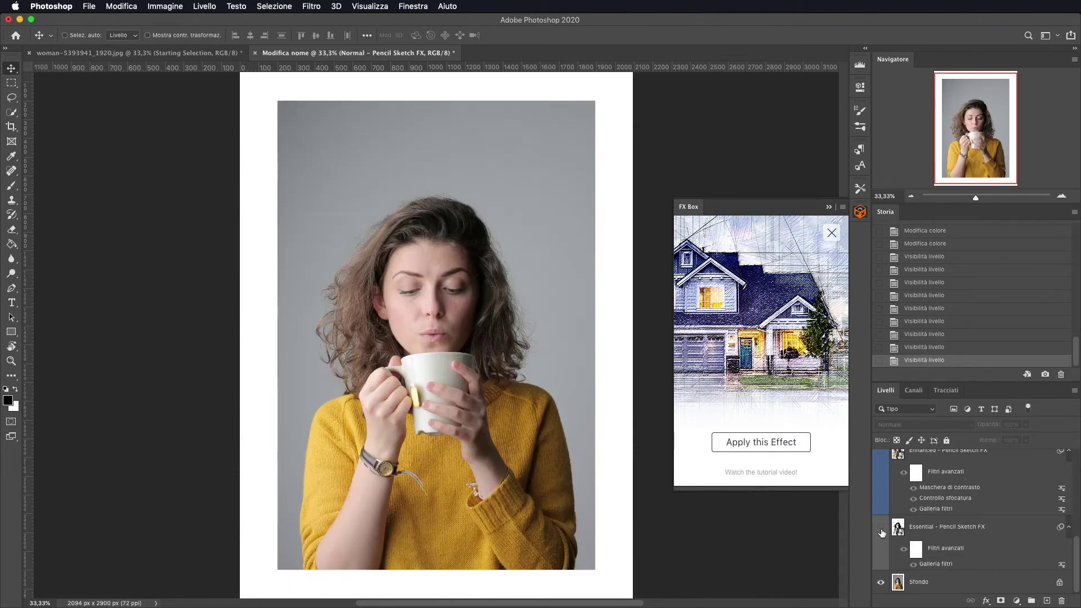
{"action": "left_click", "coordinate": [881, 529]}
{"action": "scroll", "coordinate": [881, 526], "scroll_direction": "up", "scroll_amount": 2}
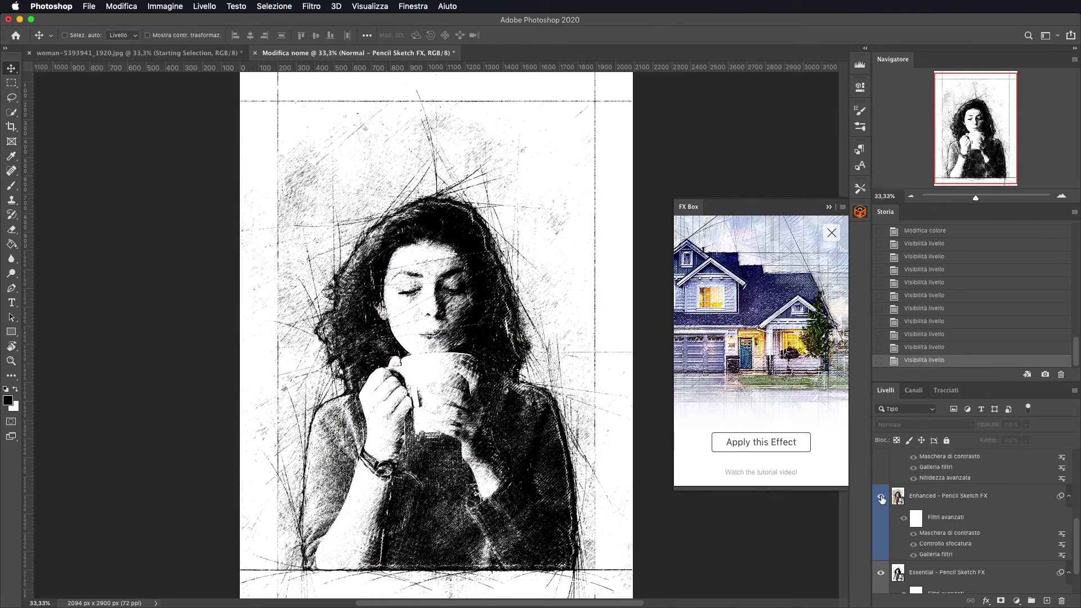
{"action": "left_click", "coordinate": [881, 496]}
{"action": "scroll", "coordinate": [882, 499], "scroll_direction": "down", "scroll_amount": 5}
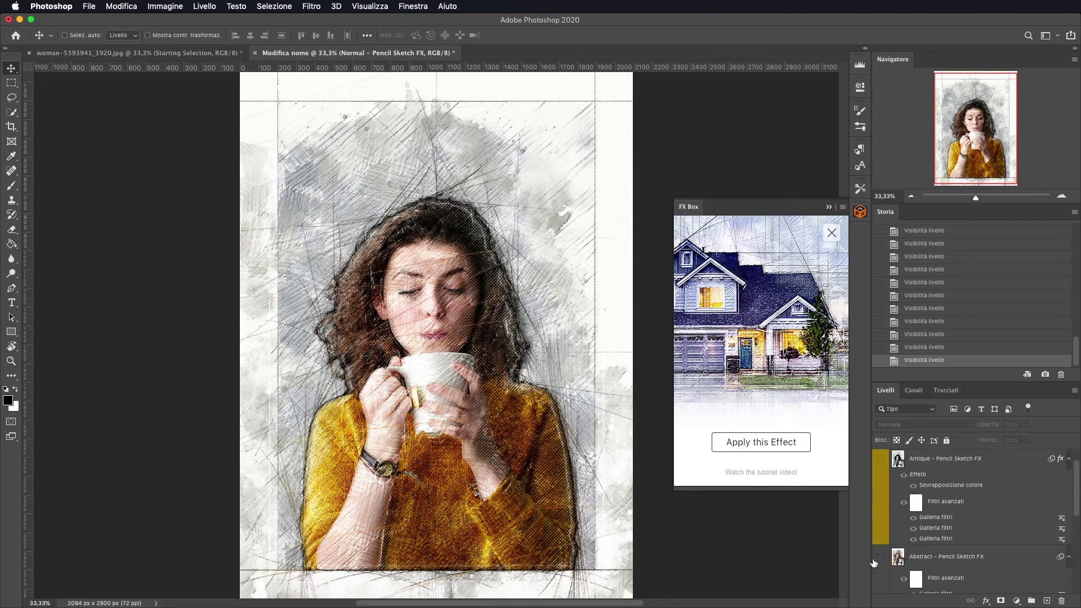
{"action": "left_click", "coordinate": [880, 458]}
{"action": "scroll", "coordinate": [885, 481], "scroll_direction": "up", "scroll_amount": 1}
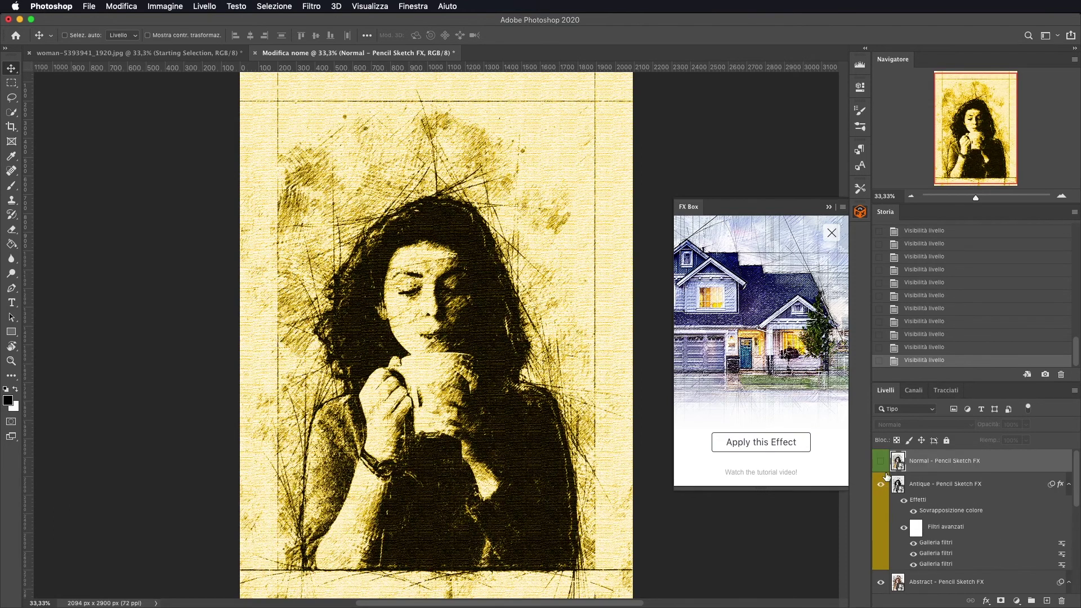
{"action": "left_click", "coordinate": [884, 461]}
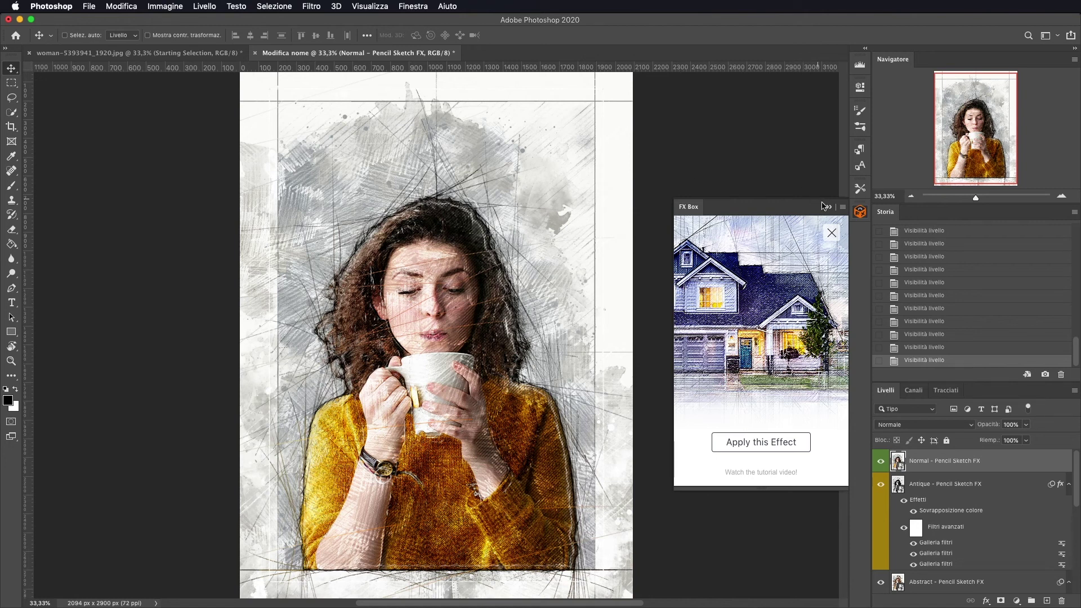
Close the Pencil Sketch FX preview overlay in the FX Box panel
{"action": "left_click", "coordinate": [832, 233]}
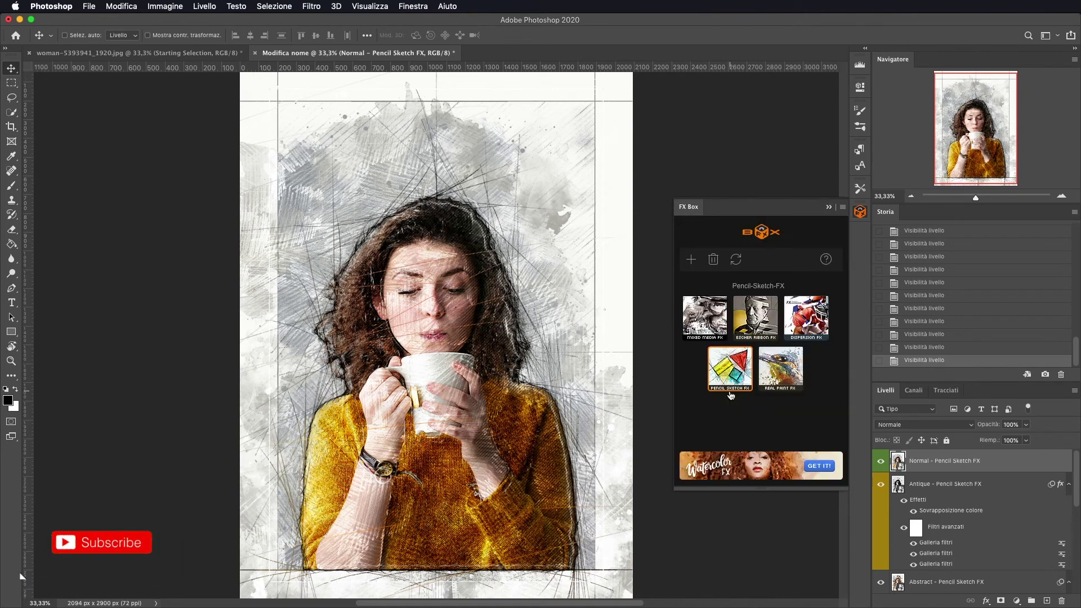